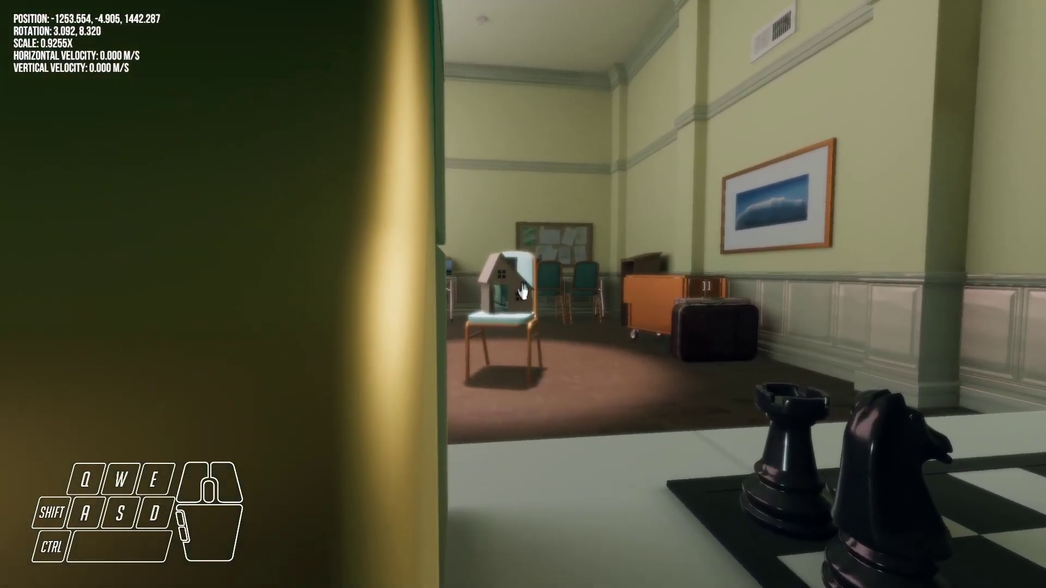
{"action": "left_click", "coordinate": [523, 292]}
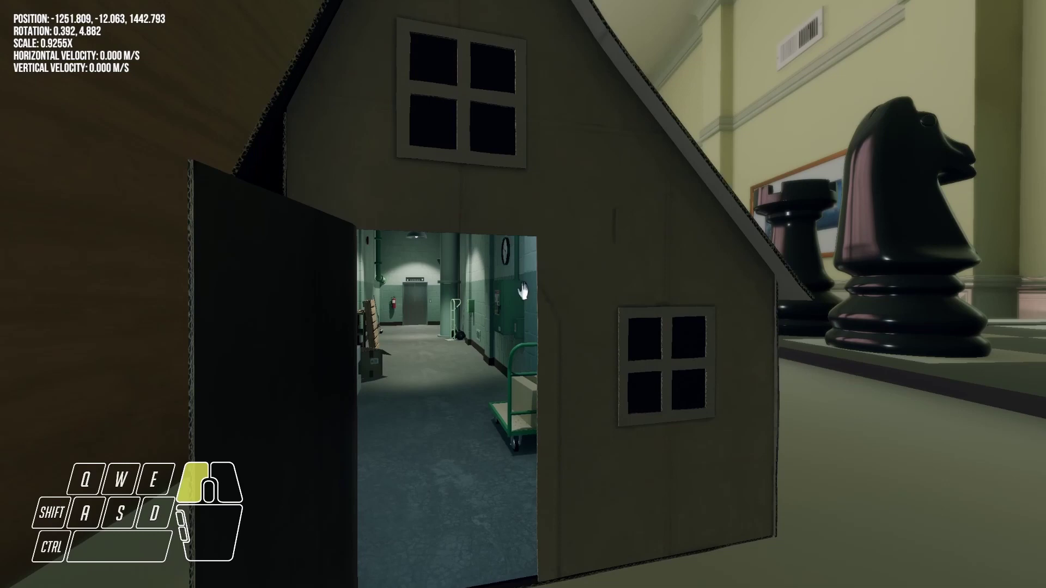
{"action": "key", "text": "w"}
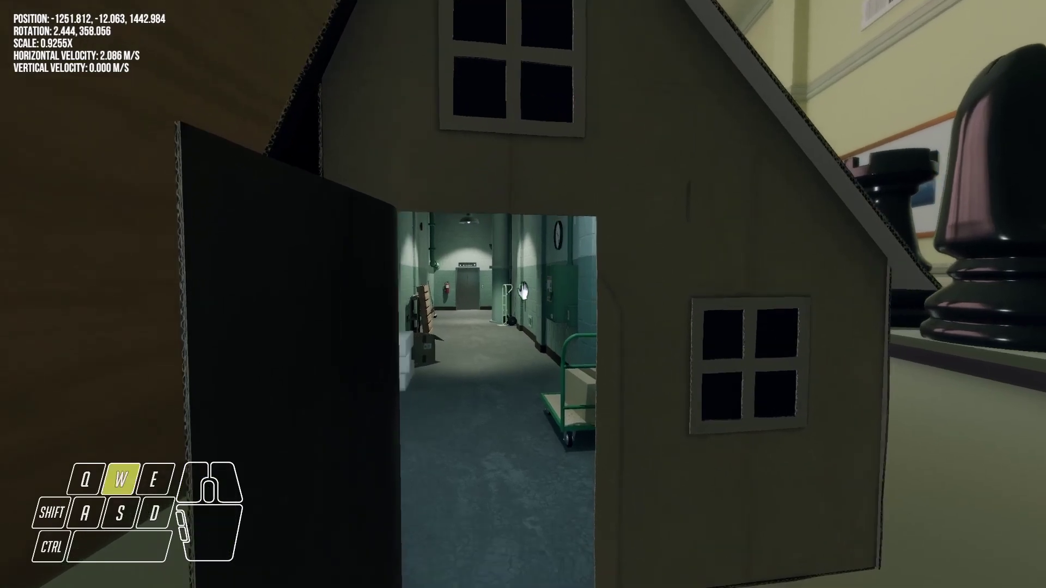